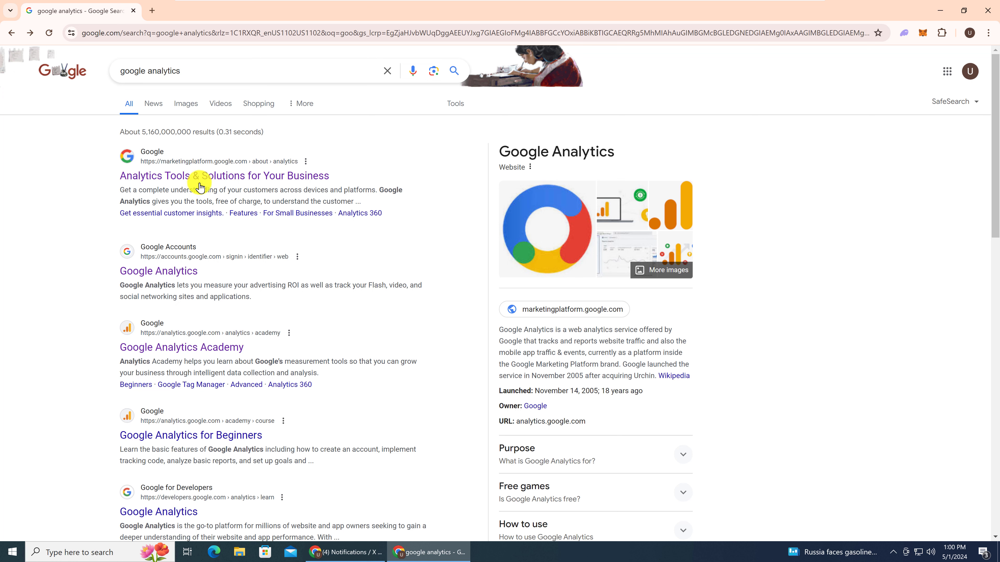
- Open the Google Analytics site from the search results and start setting up measurement with a new account
click(212, 179)
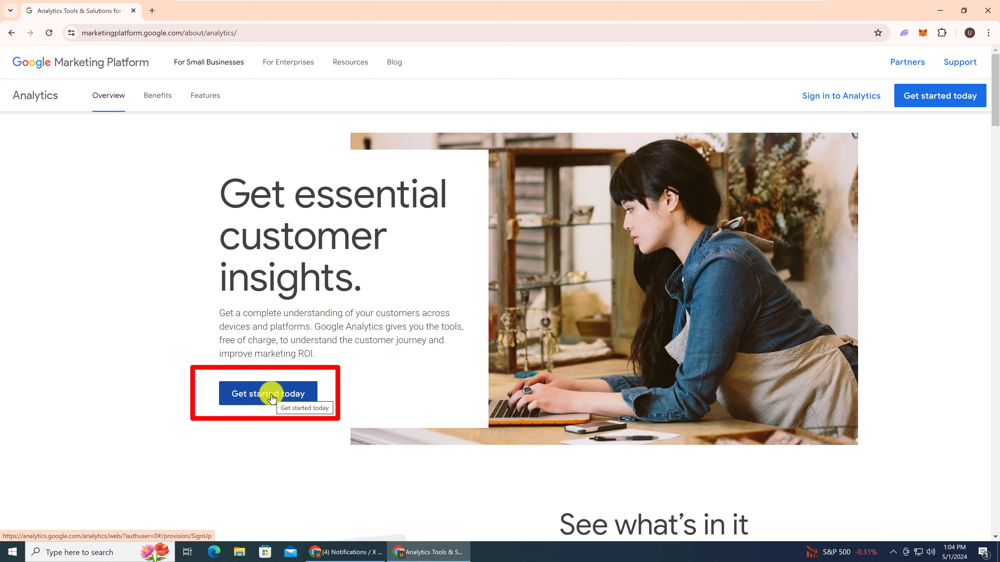
click(272, 396)
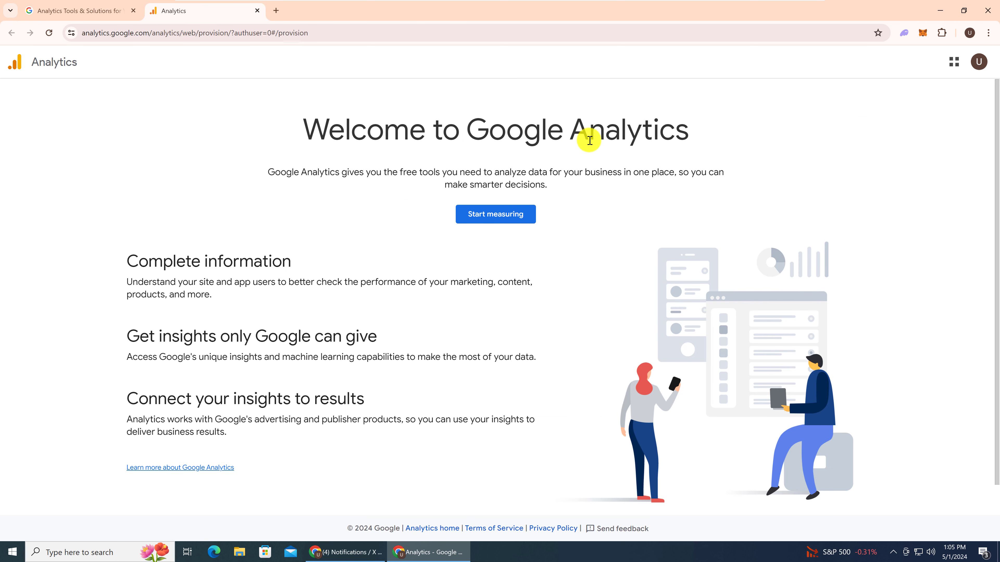
click(486, 223)
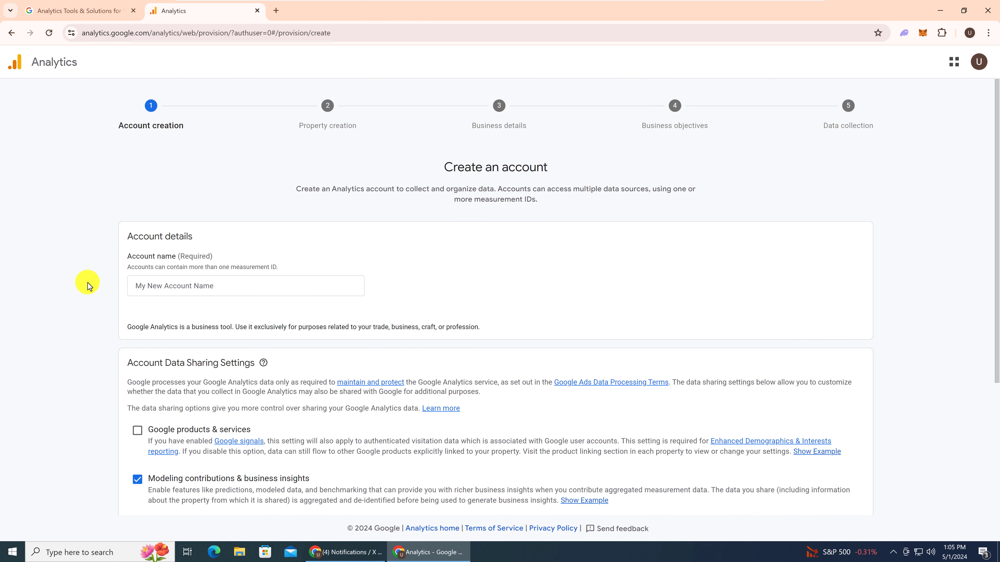
- Name the new Analytics account "USA Account"
click(196, 286)
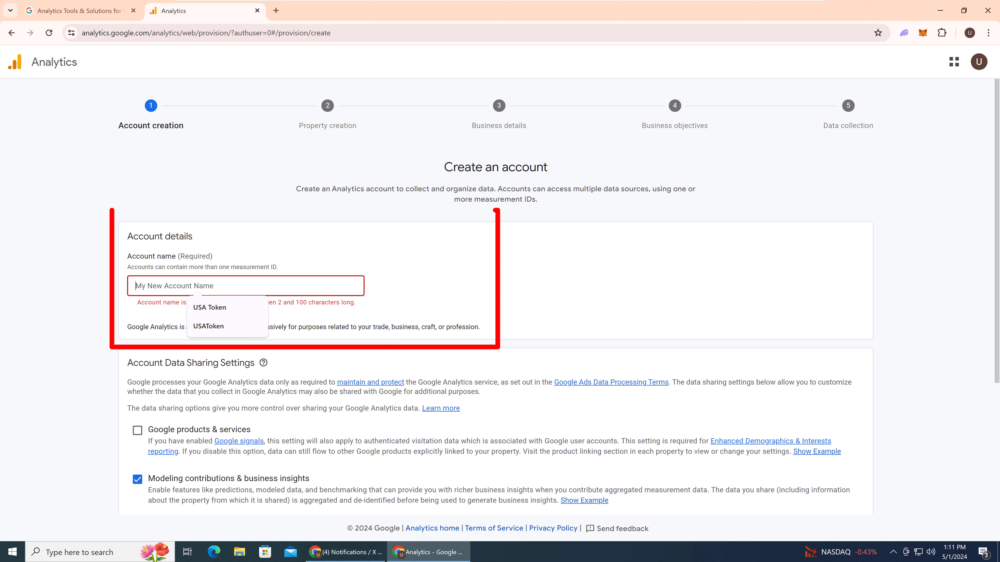
text(USA)
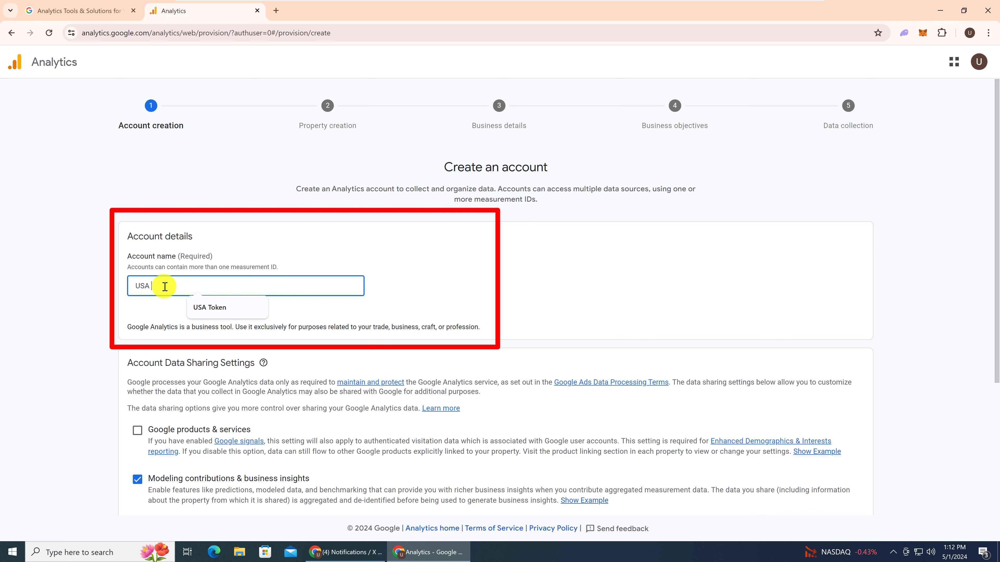
text( Account)
click(98, 260)
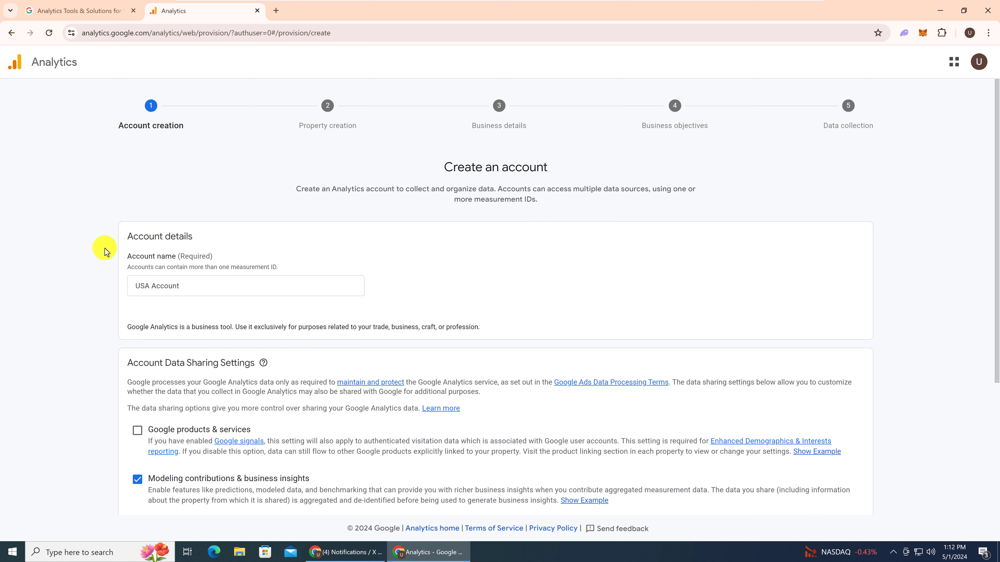
- Enable data sharing for Google products & services and continue to property creation
scroll(103, 250, down, 4)
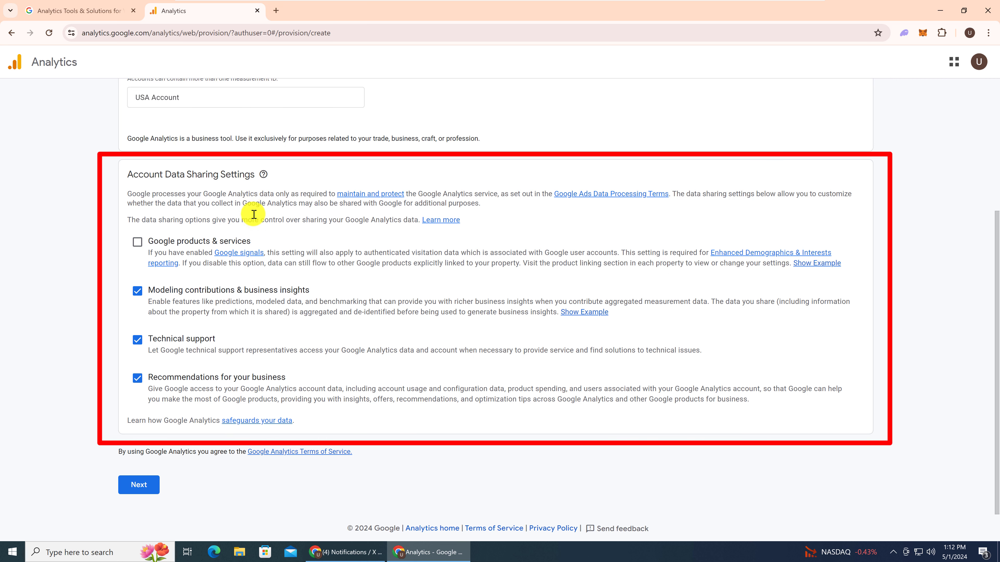
click(138, 243)
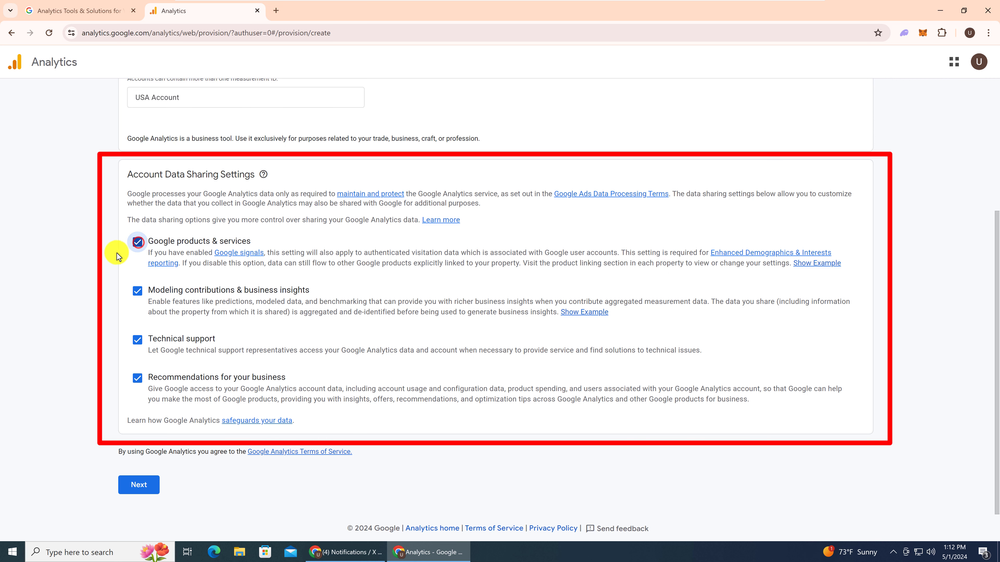
click(148, 493)
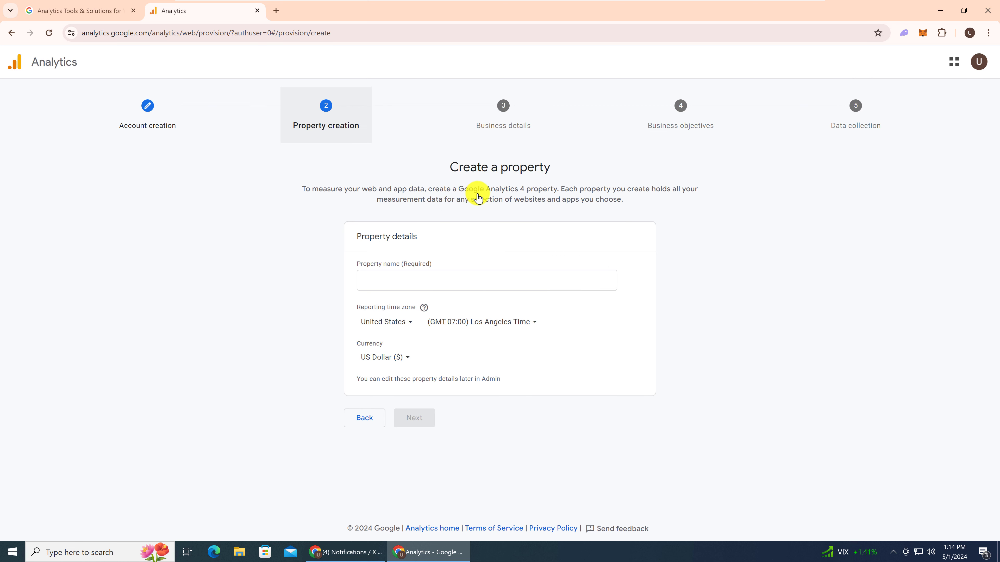
- Name the property "USA Property", set its reporting time zone to New York Time, and continue to the business details
click(439, 280)
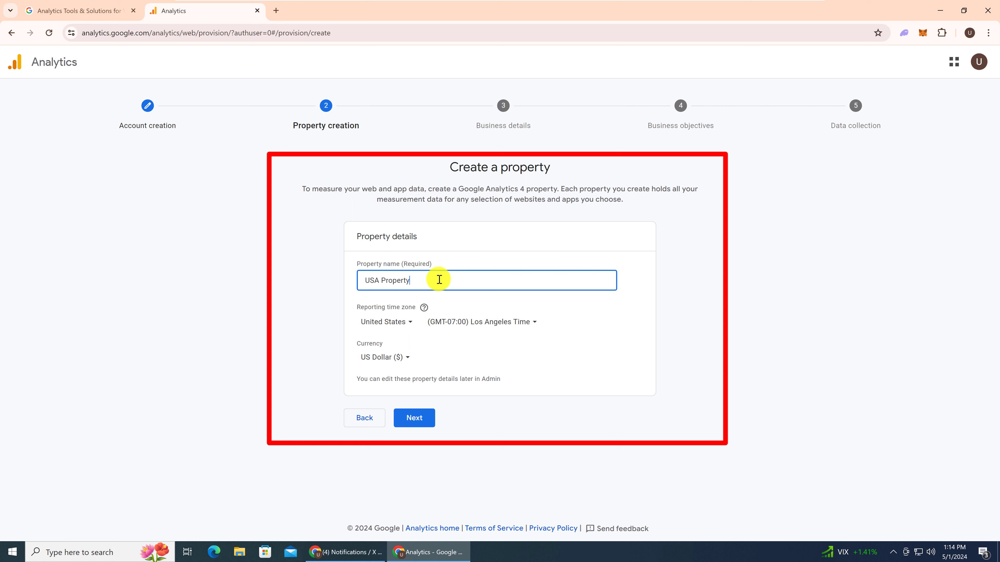
click(300, 354)
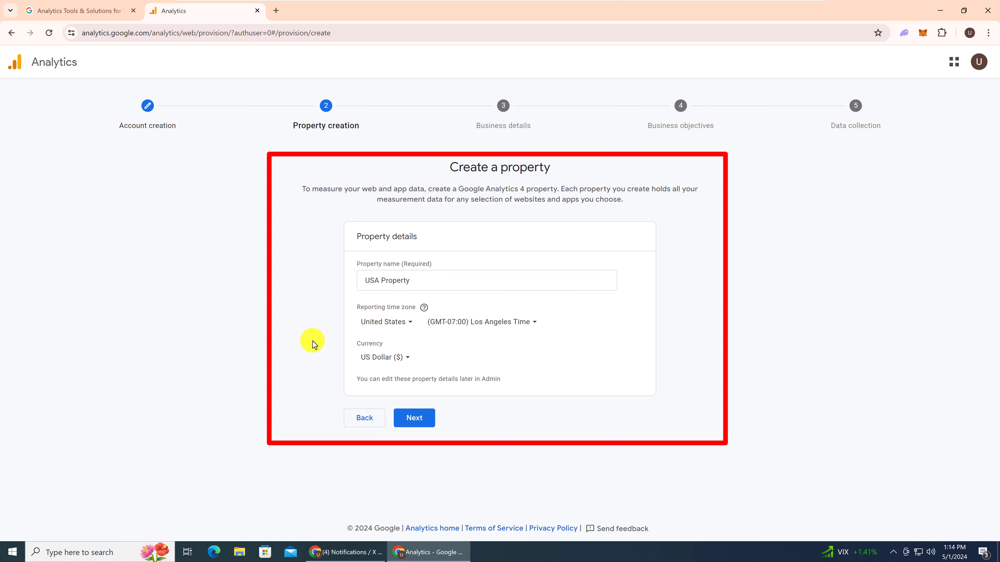
click(488, 327)
click(486, 417)
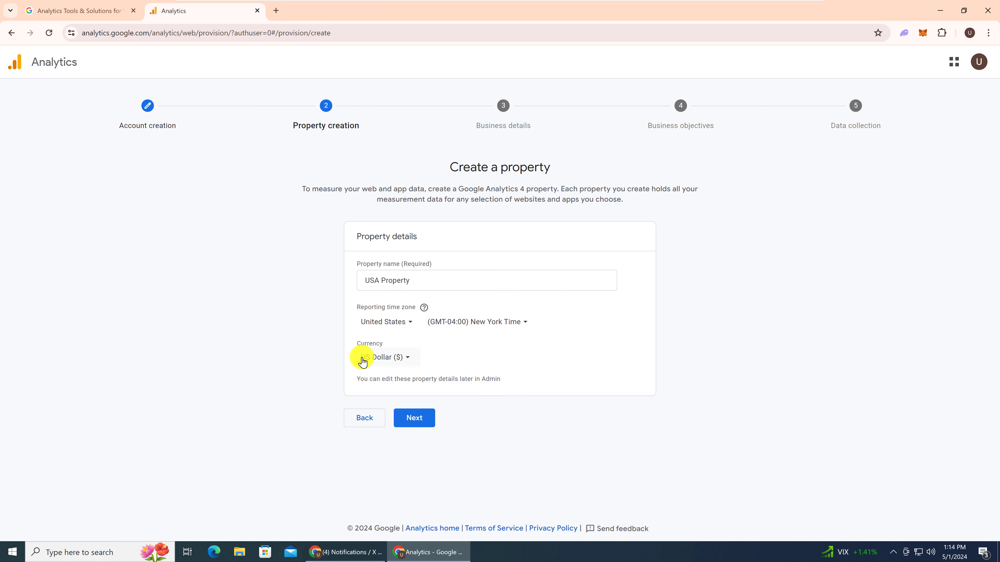
click(411, 424)
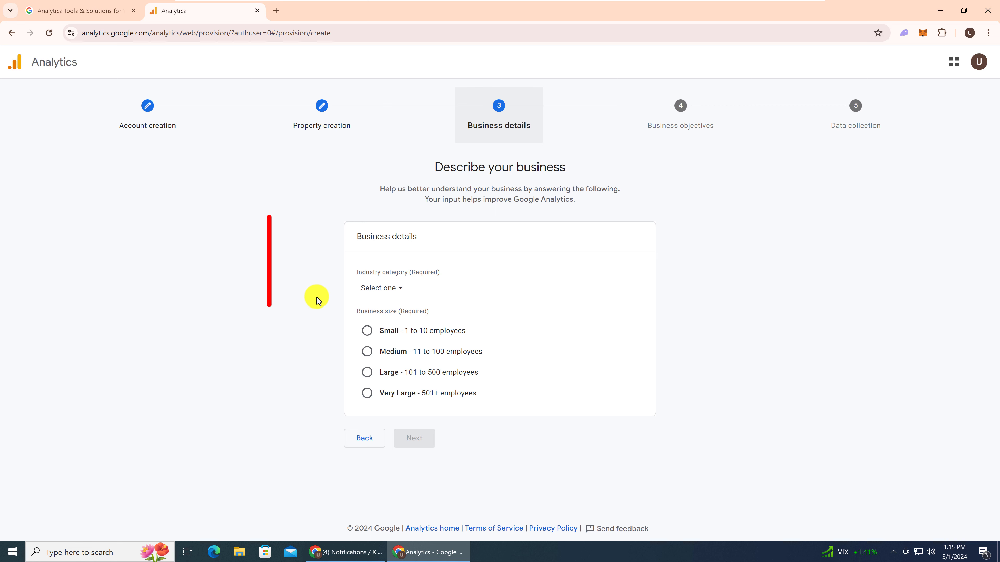
- Describe the business as Finance industry with size Small (1 to 10 employees), and continue to the objectives
click(402, 291)
click(409, 405)
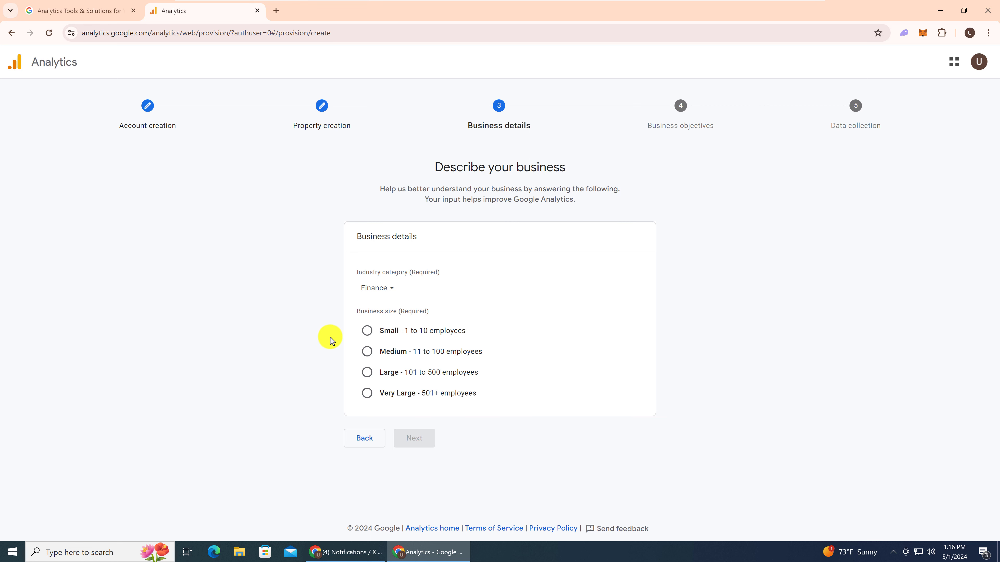
click(367, 331)
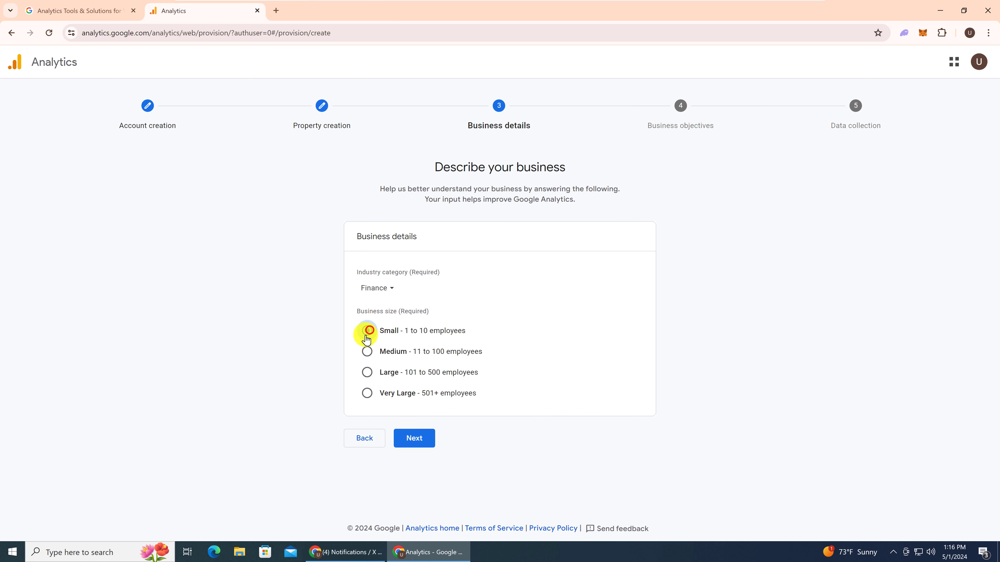
click(421, 440)
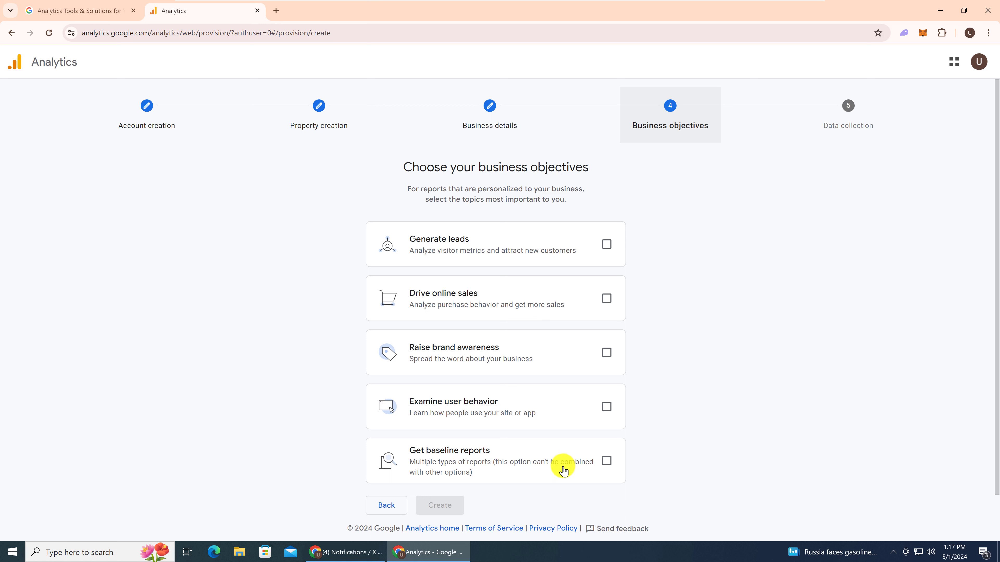
click(578, 474)
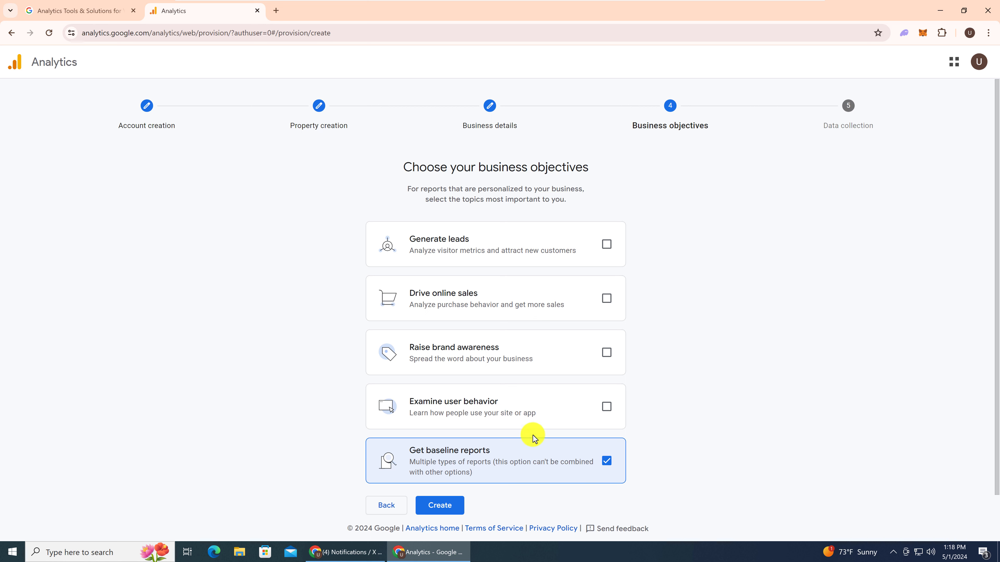
click(606, 461)
click(605, 407)
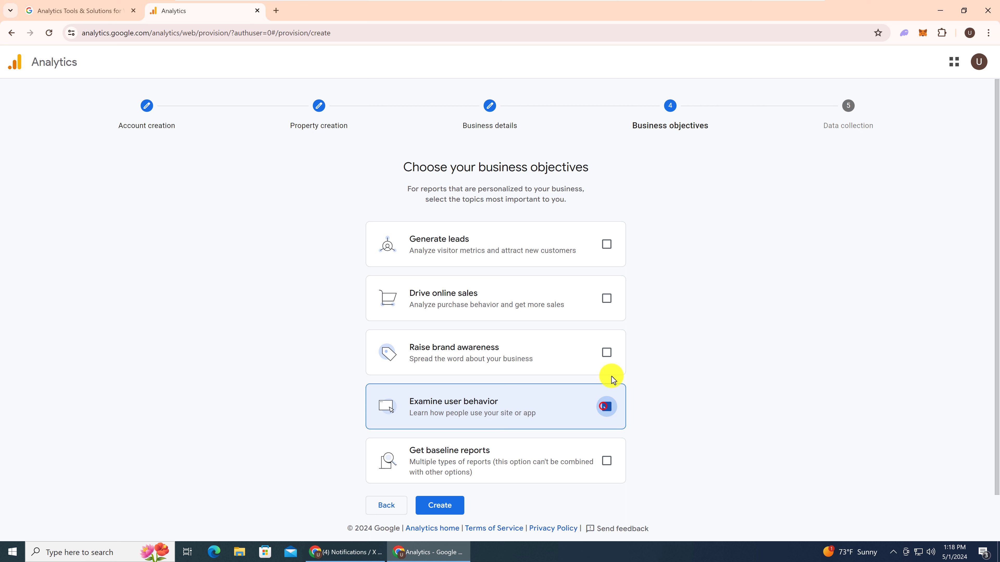
click(608, 358)
click(606, 301)
click(606, 248)
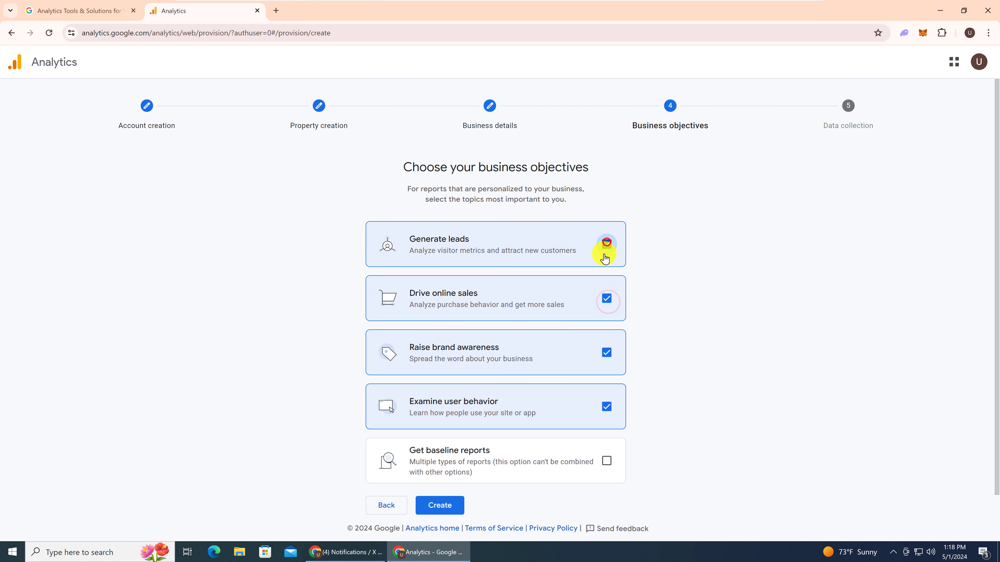
click(612, 294)
- Create the account with only Get baseline reports as objective, accepting the terms of service, Data Processing Terms and Measurement Controller-Controller Data Protection Terms
click(547, 481)
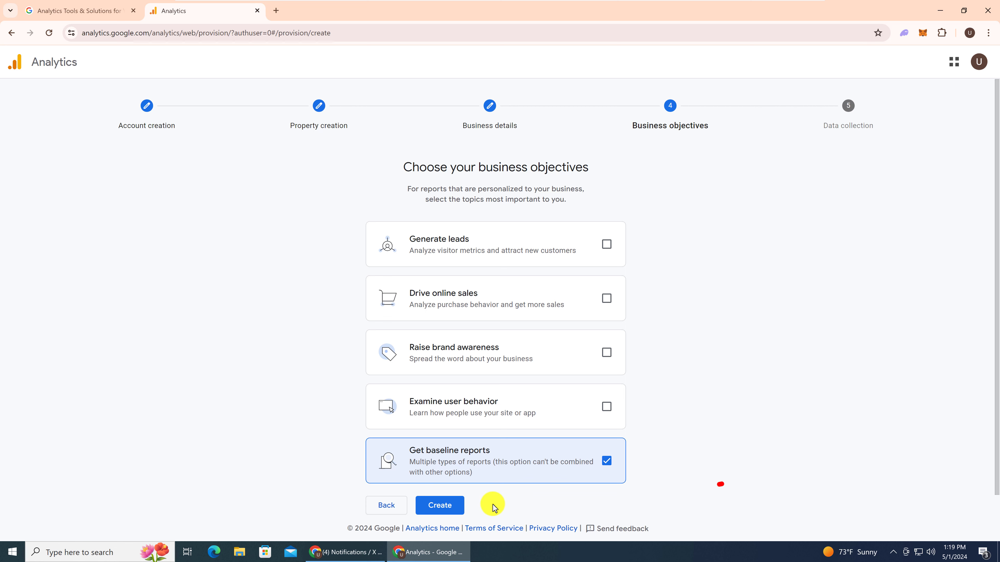
click(441, 506)
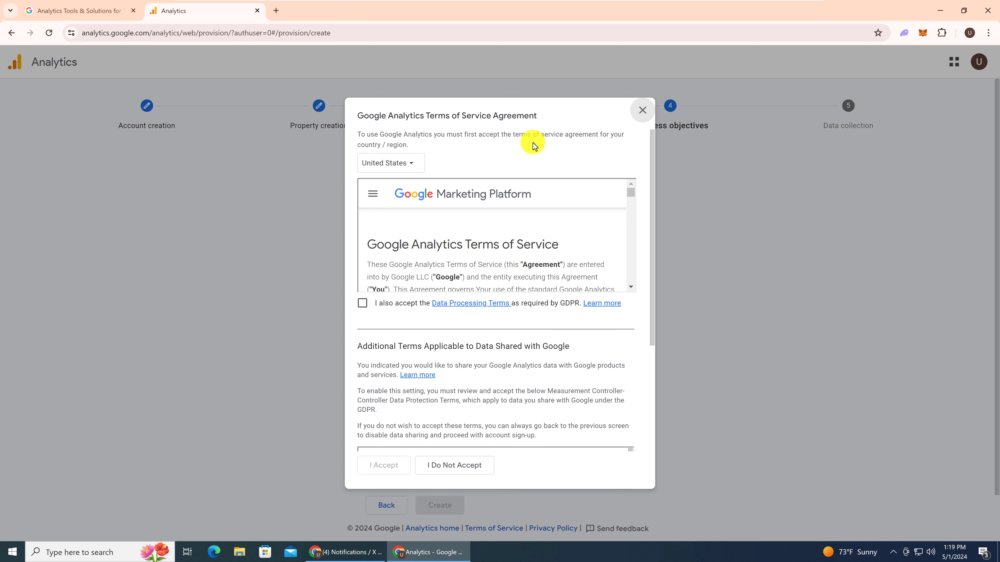
click(362, 303)
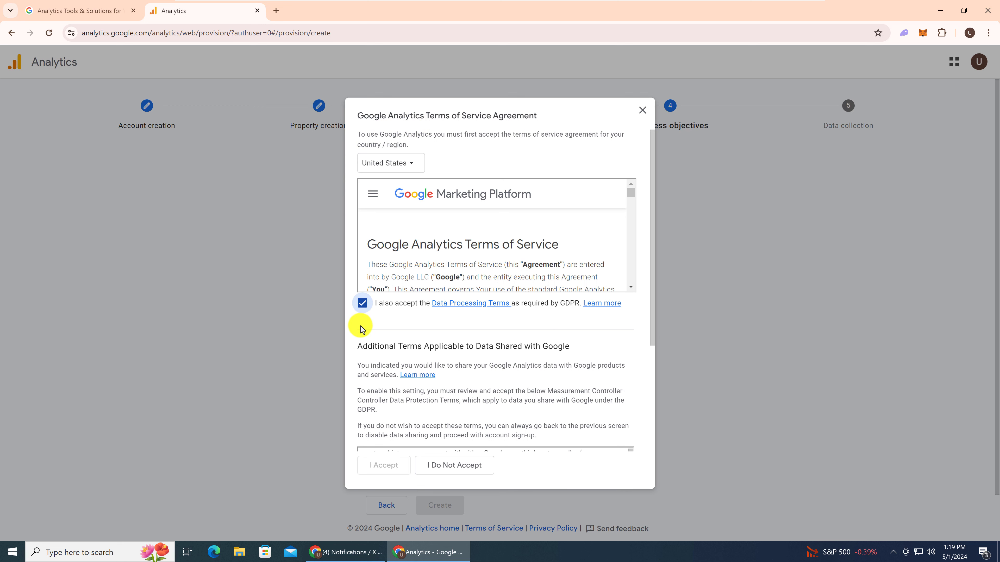
scroll(358, 335, down, 3)
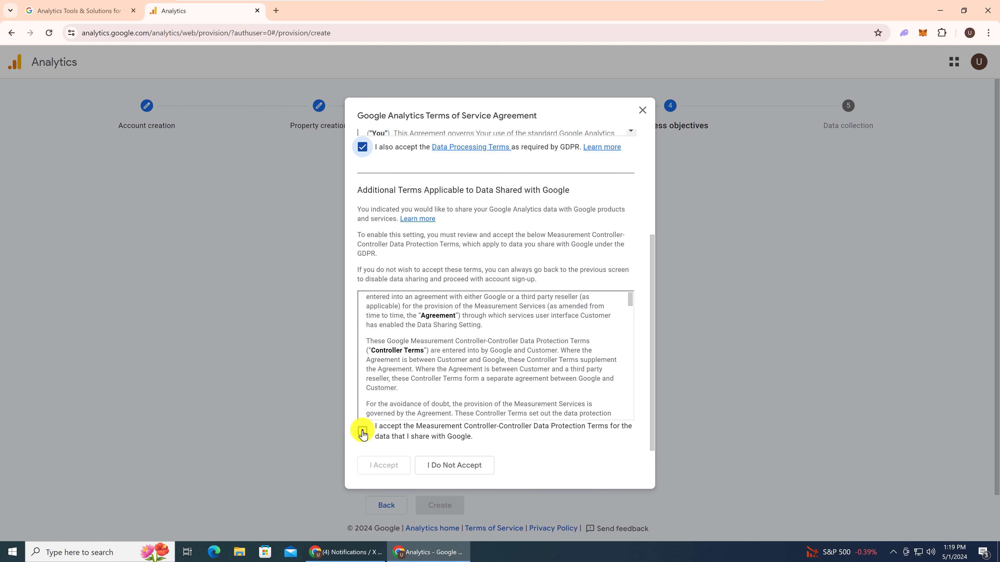
click(362, 432)
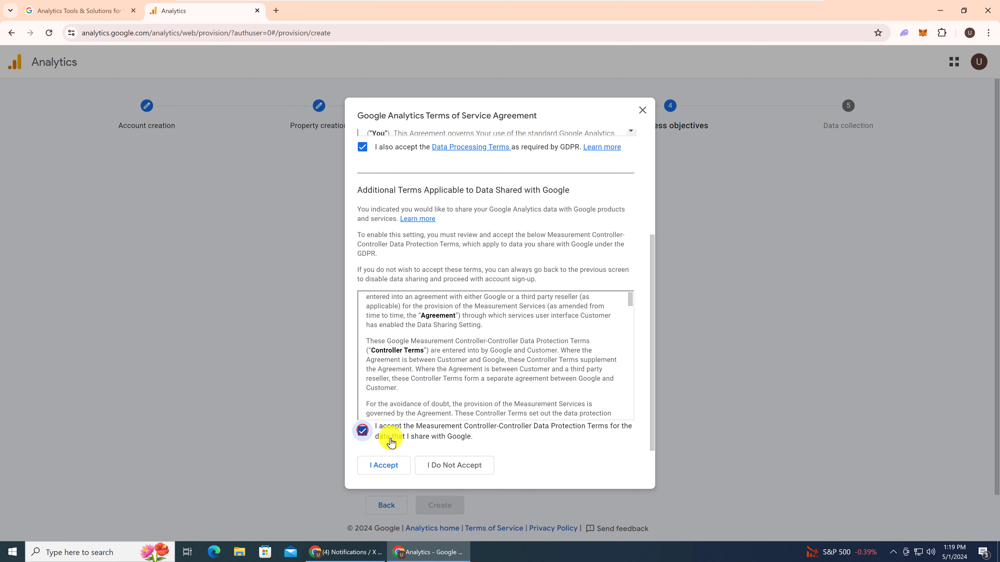
click(380, 466)
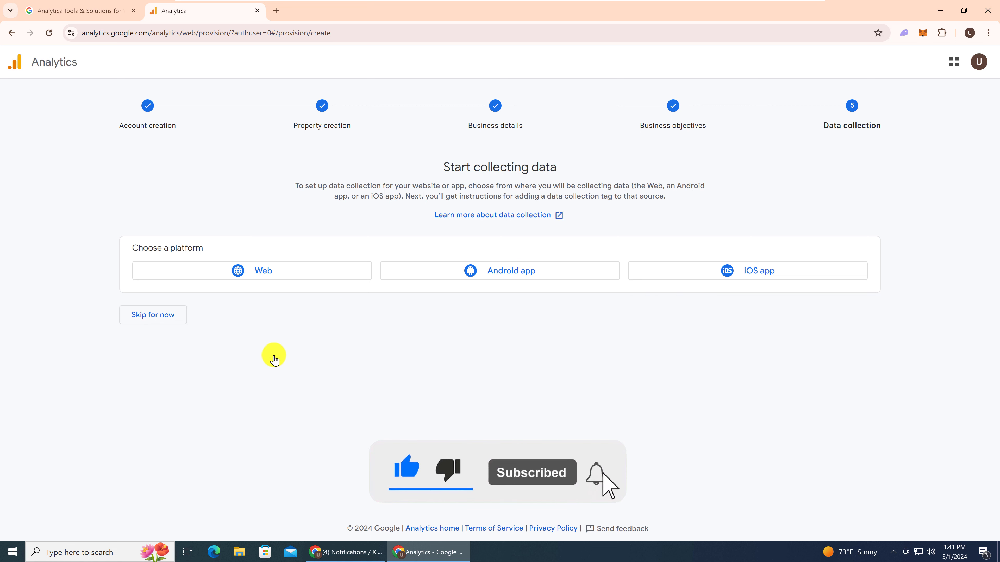
click(249, 277)
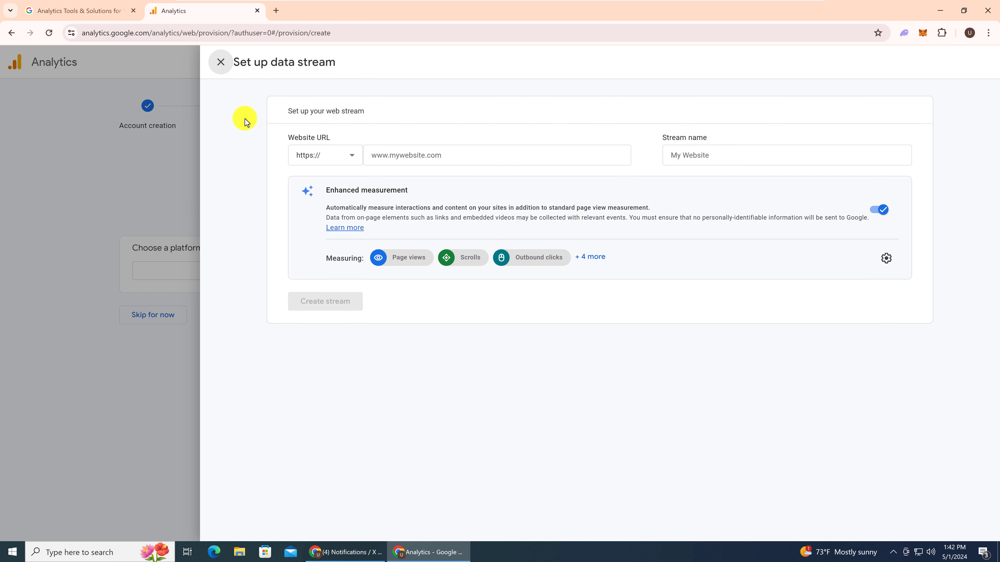
click(384, 154)
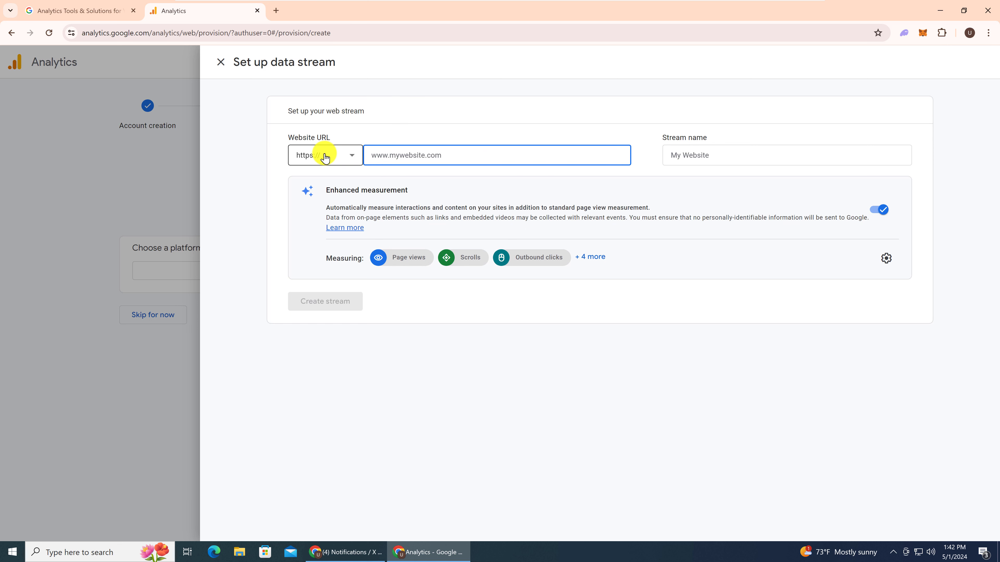
click(339, 156)
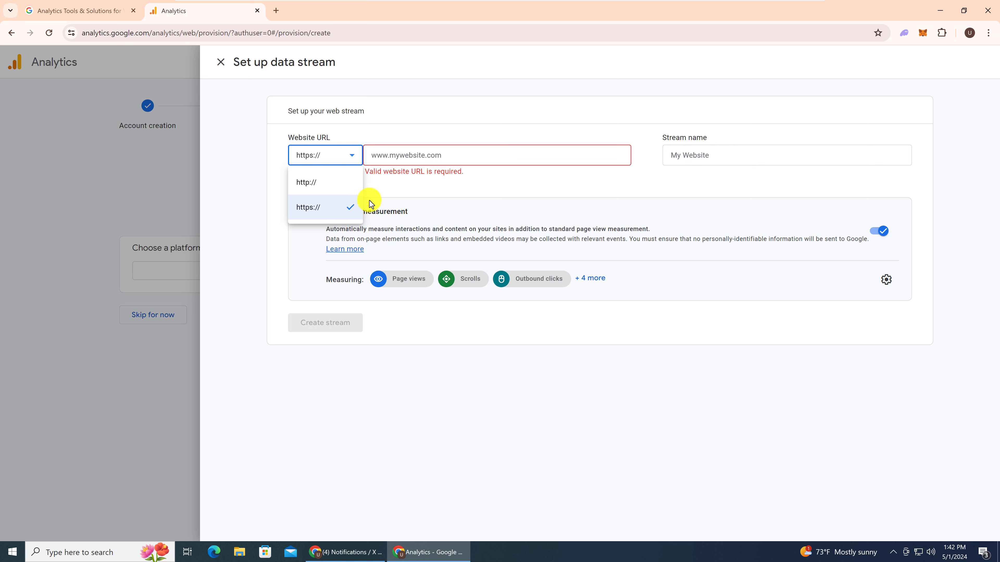
click(396, 157)
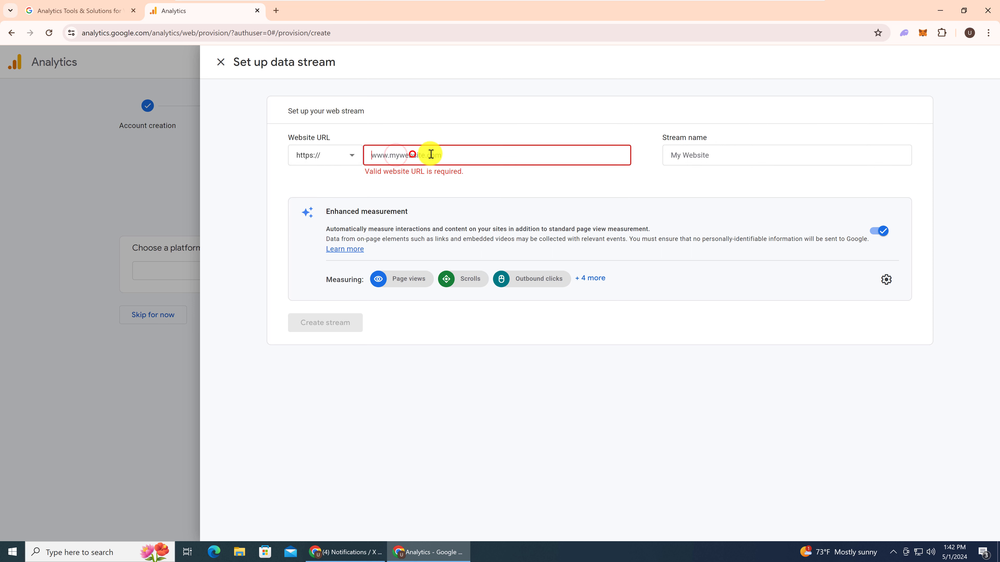
text(usatoken.org)
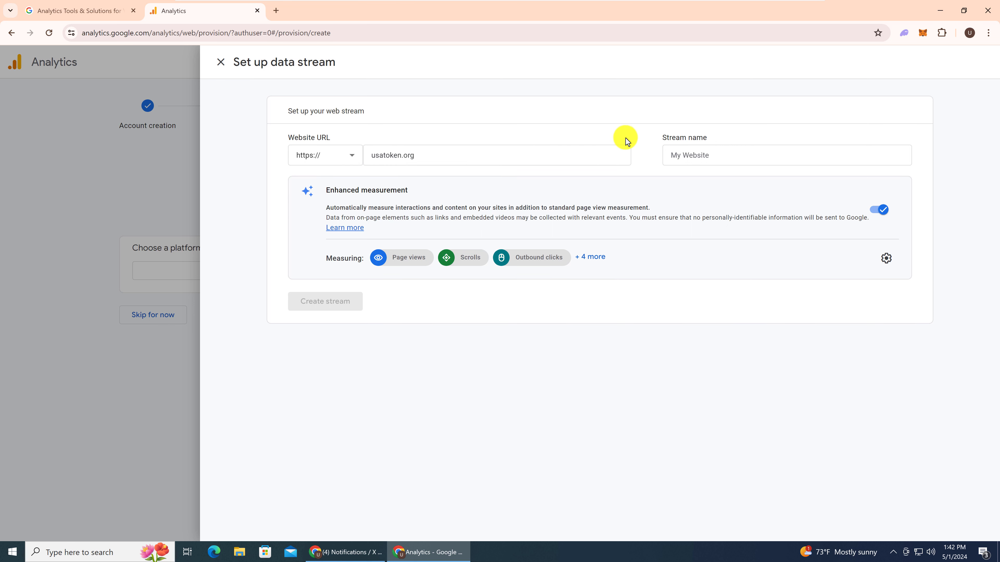
click(696, 151)
text(USA Token)
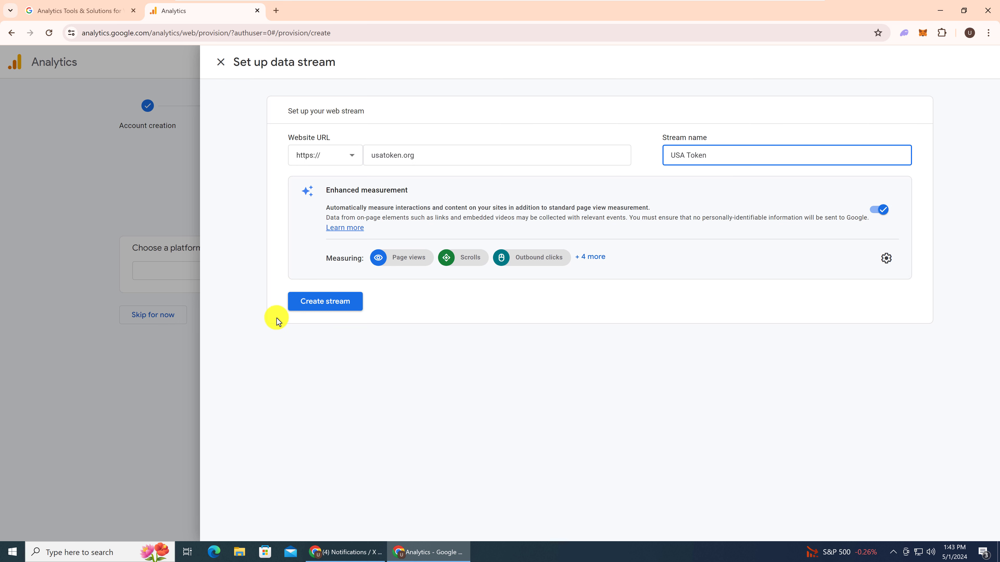
click(327, 308)
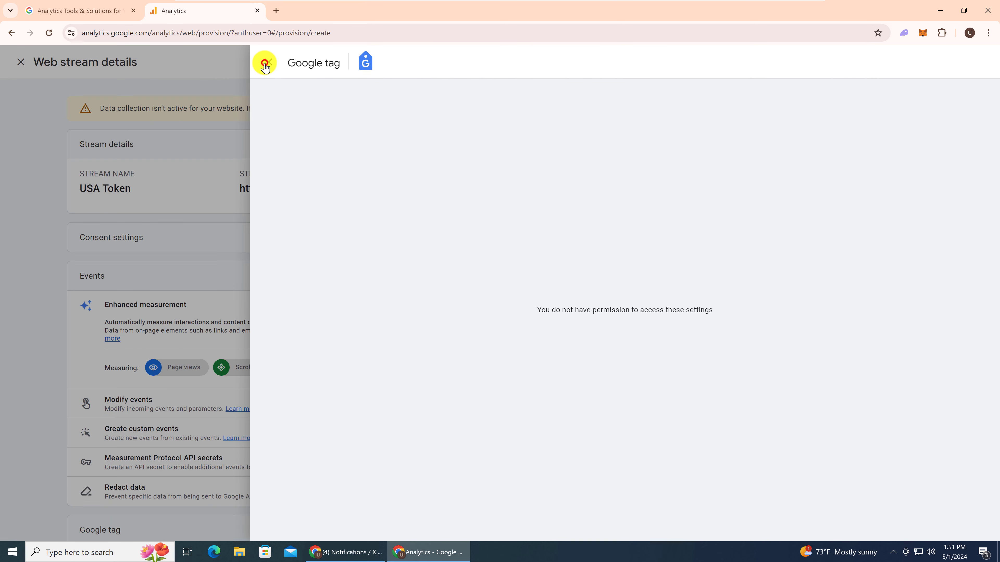
- Dismiss the Google tag settings and display the stream's manual tag installation instructions with the code snippet
click(268, 63)
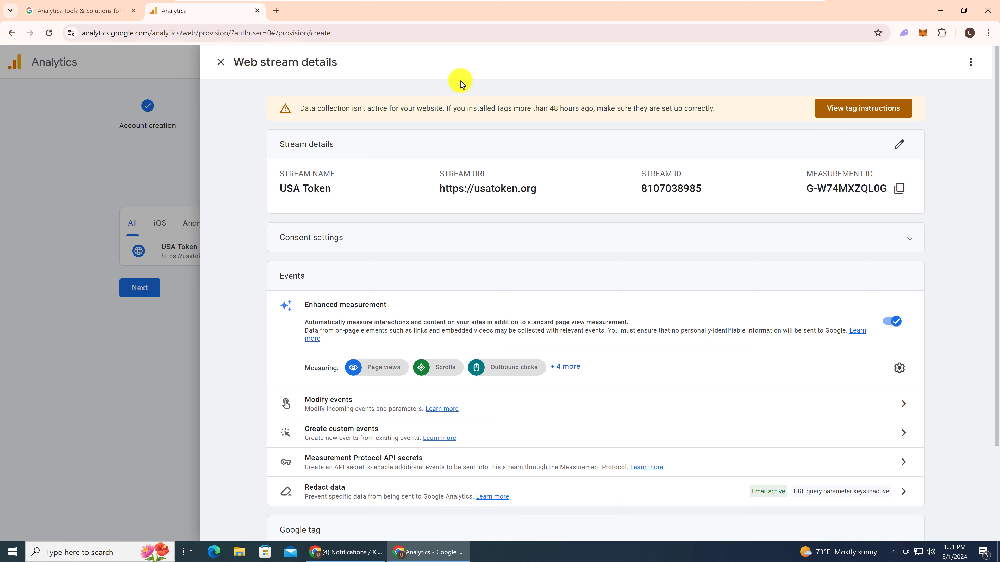
click(853, 111)
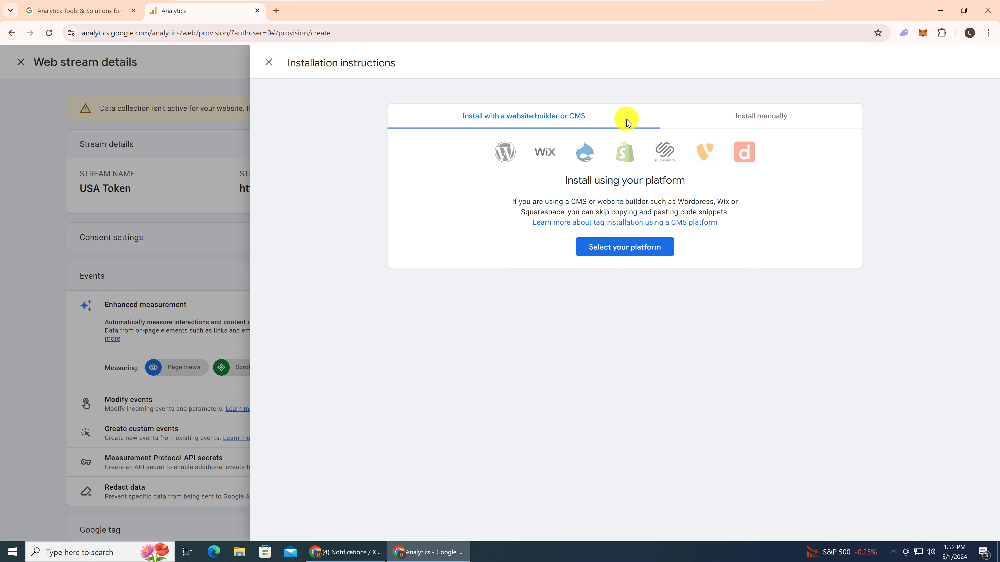
click(733, 123)
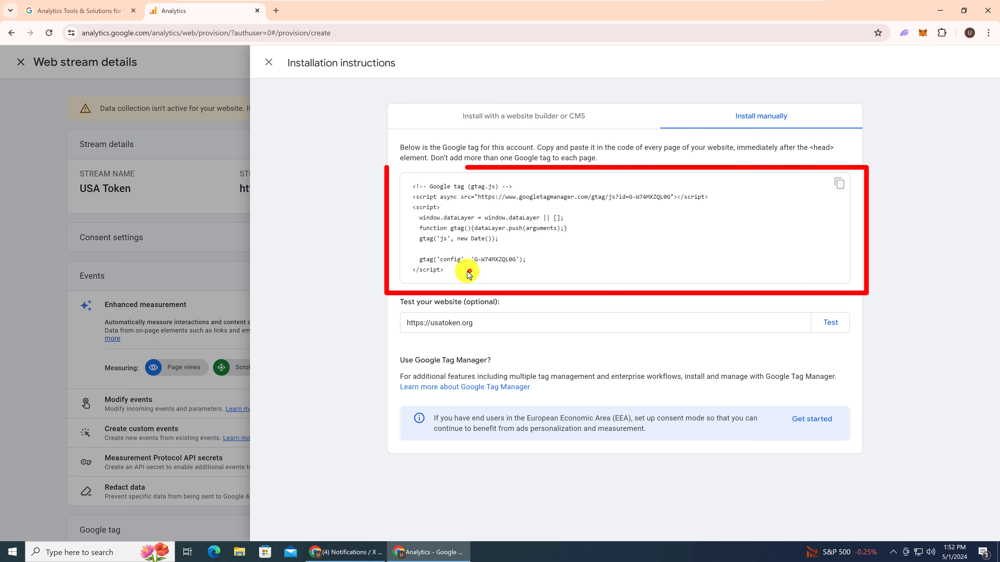
- Highlight the complete Google tag code snippet in the manual installation instructions
drag(469, 271, 417, 192)
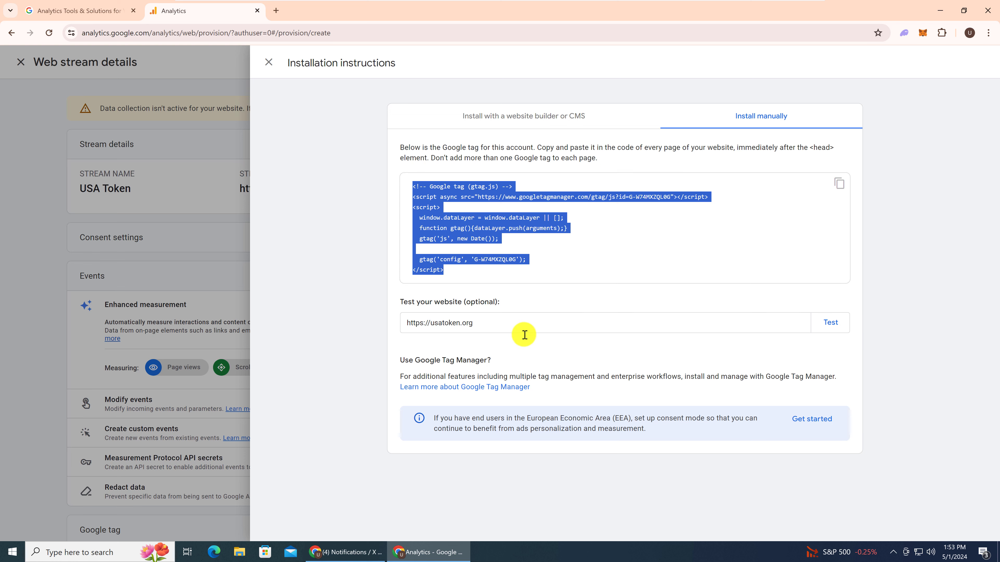
click(570, 248)
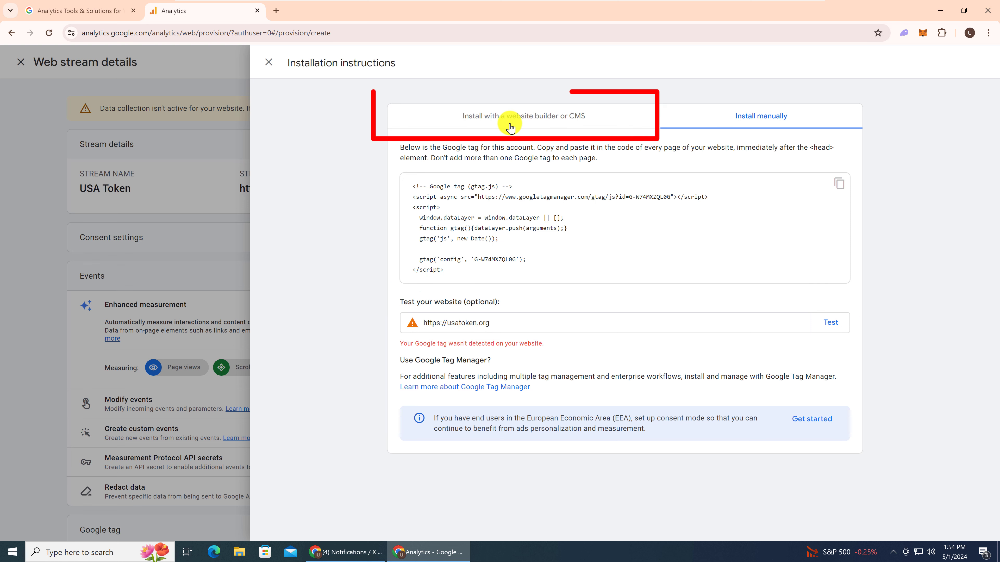
- Switch to installation with a website builder or CMS and choose the Site Kit plugin as the platform
click(569, 126)
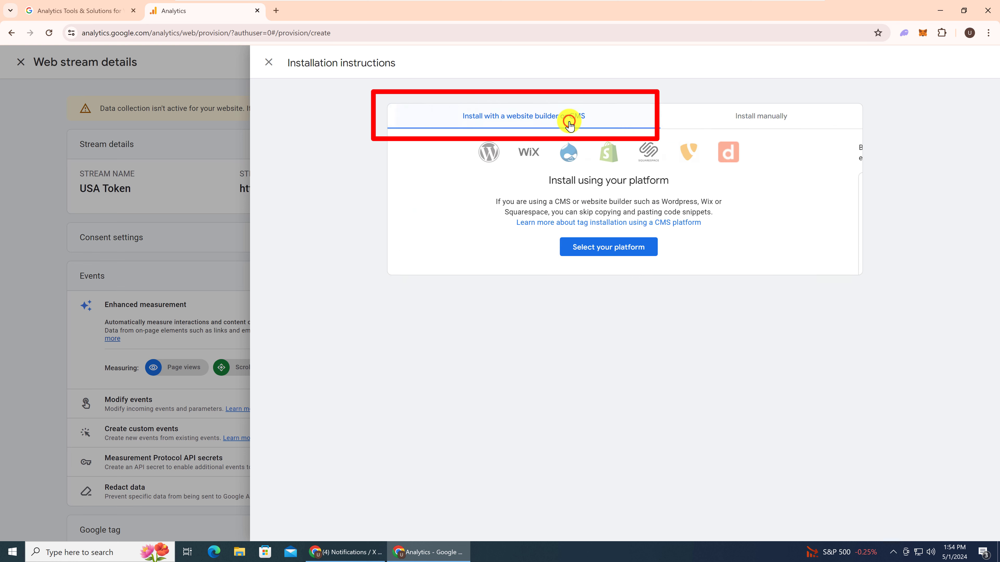
click(616, 254)
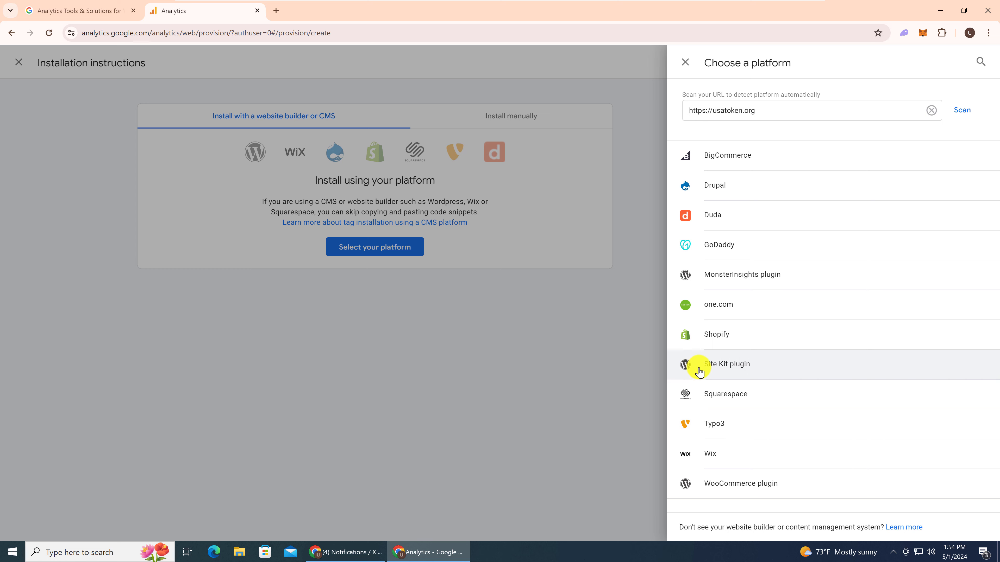
click(728, 368)
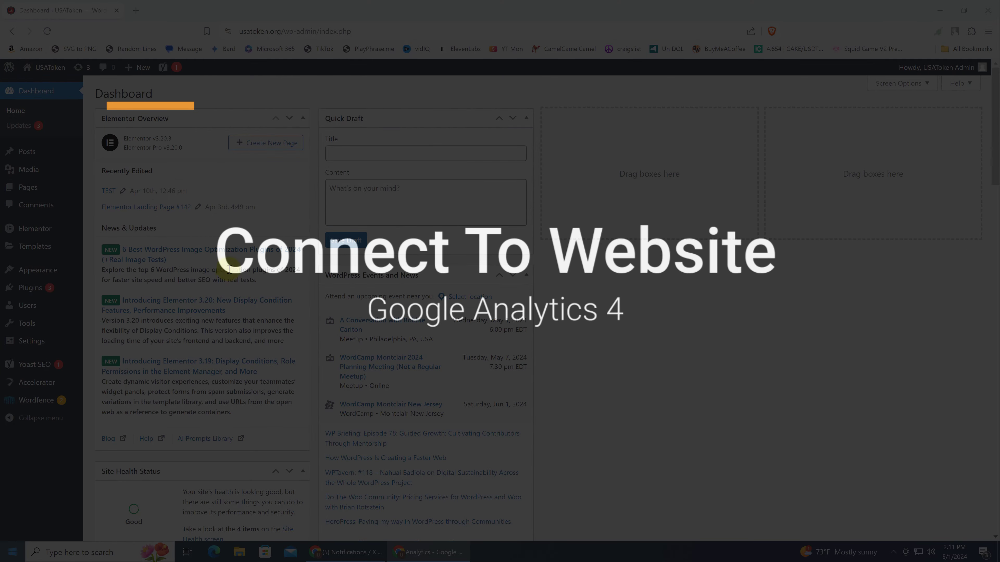
- In the WordPress admin of usatoken.org, search the plugins available to add for "site kit"
mouse_move(24, 287)
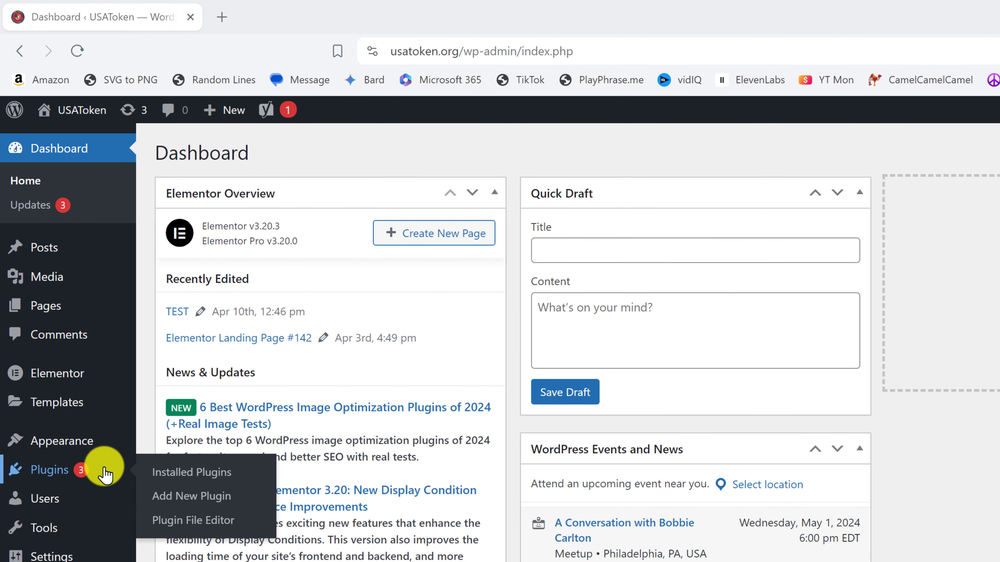
click(240, 498)
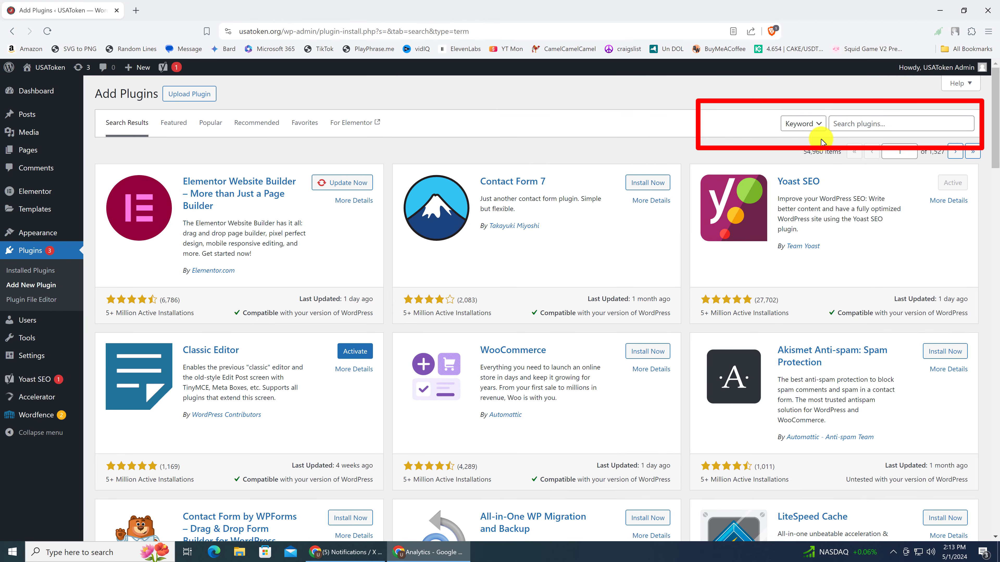
click(850, 125)
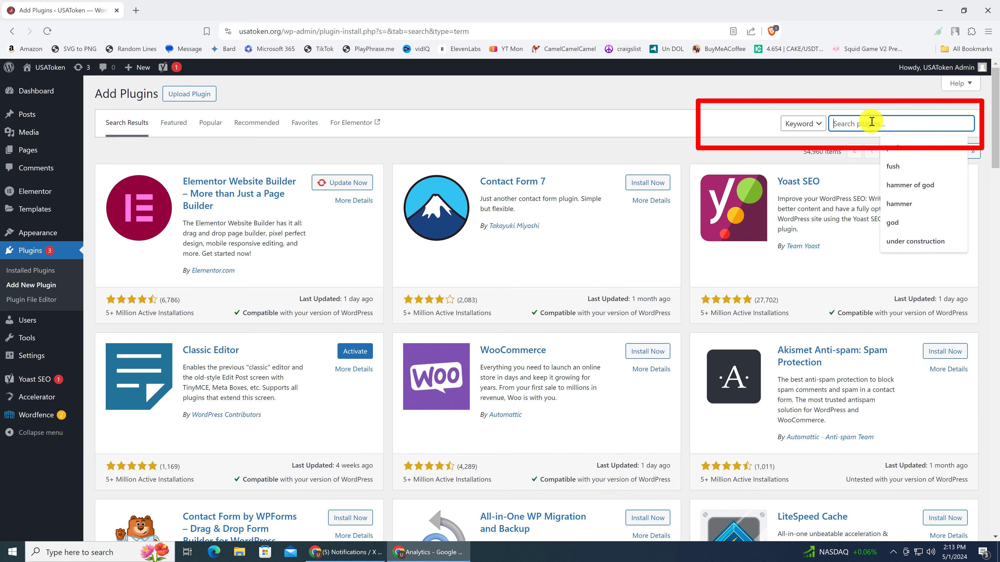
text(site)
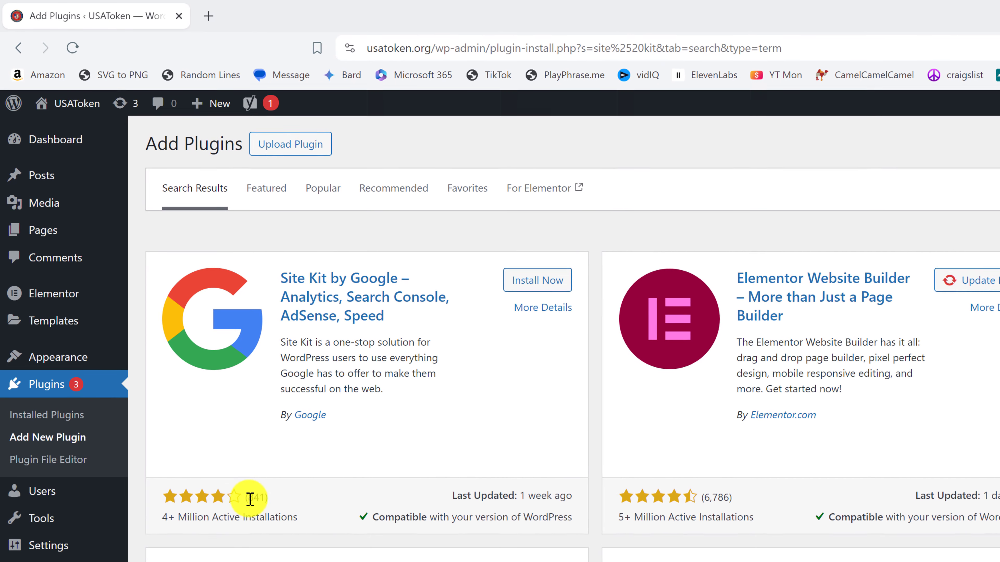
- Install and activate the Site Kit by Google plugin
click(479, 458)
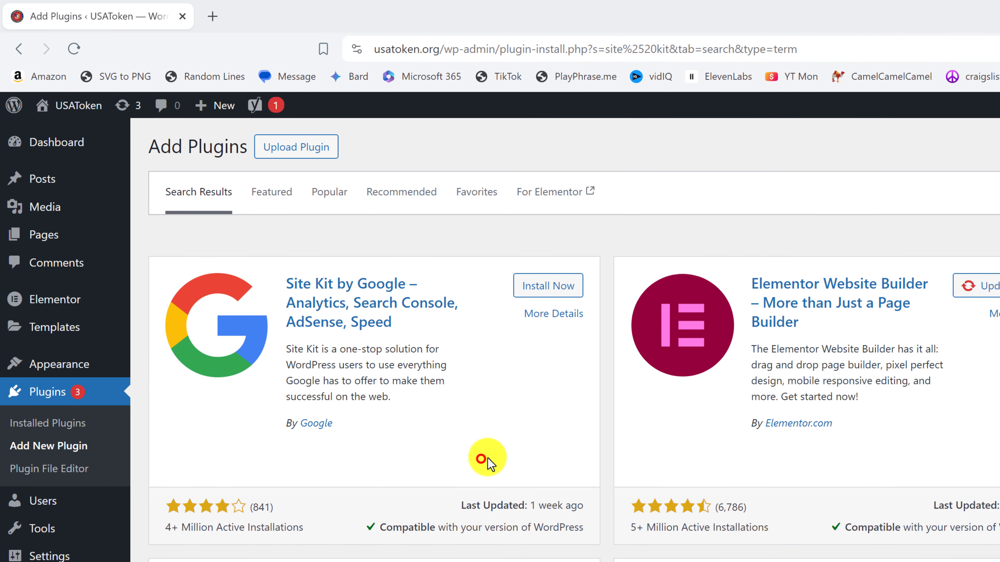
click(566, 289)
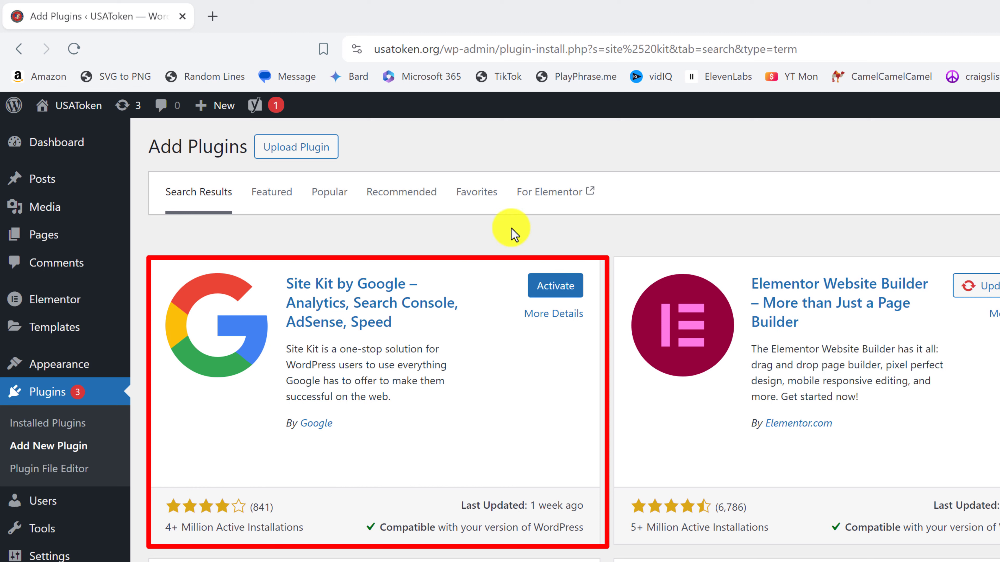
click(565, 291)
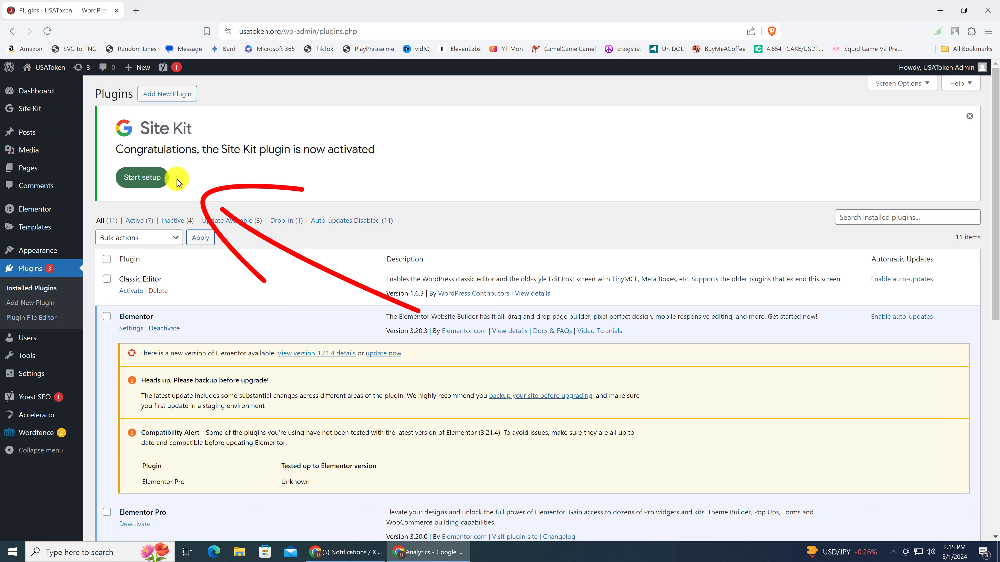
- Start the Site Kit setup with Google Analytics connected as part of it, and proceed to sign in with Google
click(141, 178)
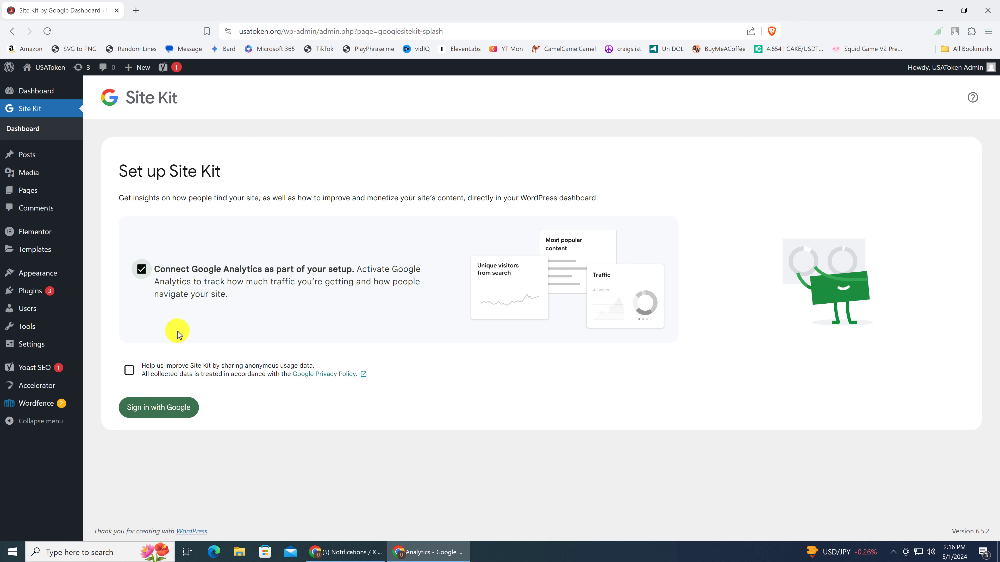
drag(457, 397, 235, 413)
drag(252, 373, 309, 452)
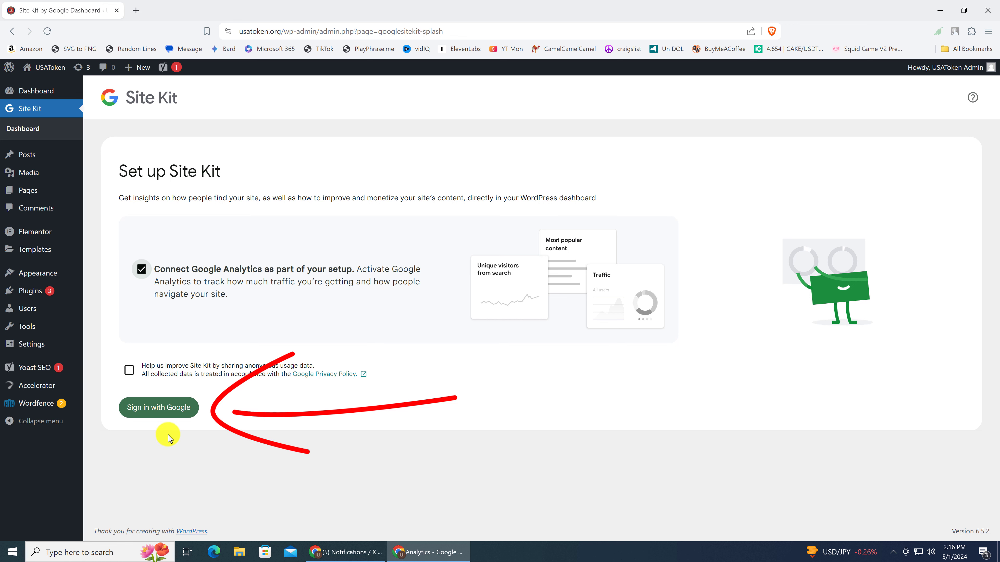
click(152, 417)
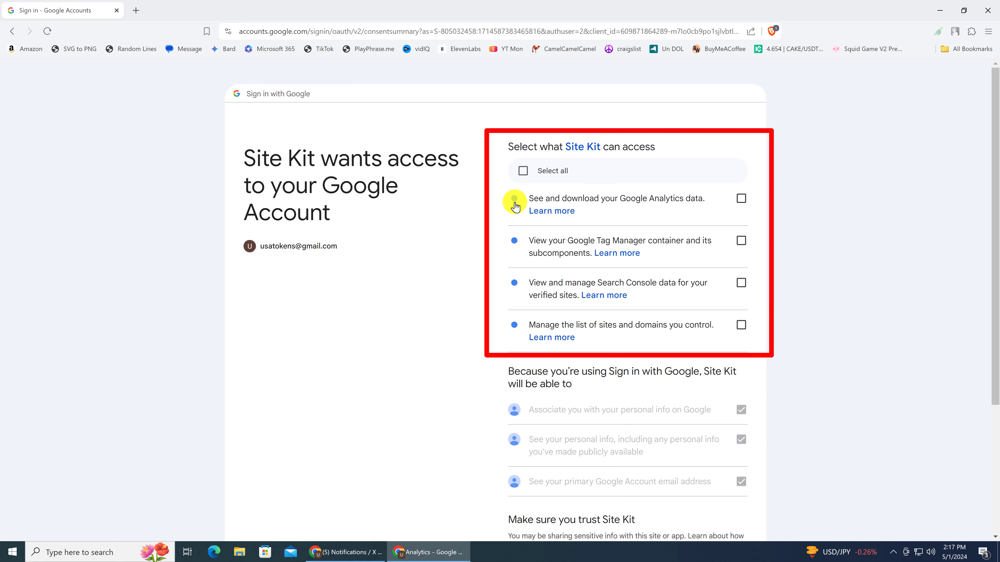
- Grant Site Kit all the listed Google Account permissions and continue
click(522, 173)
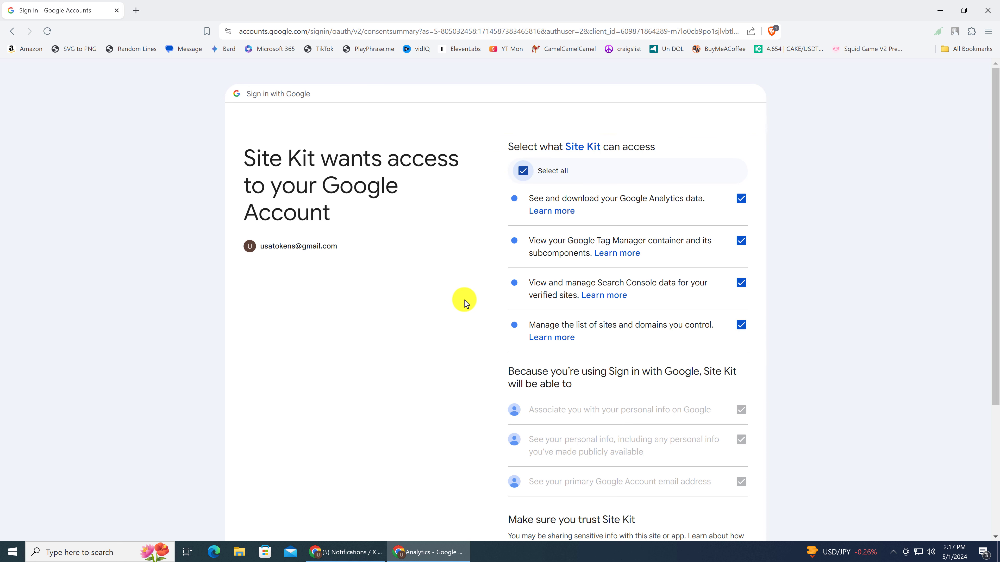
scroll(464, 299, down, 5)
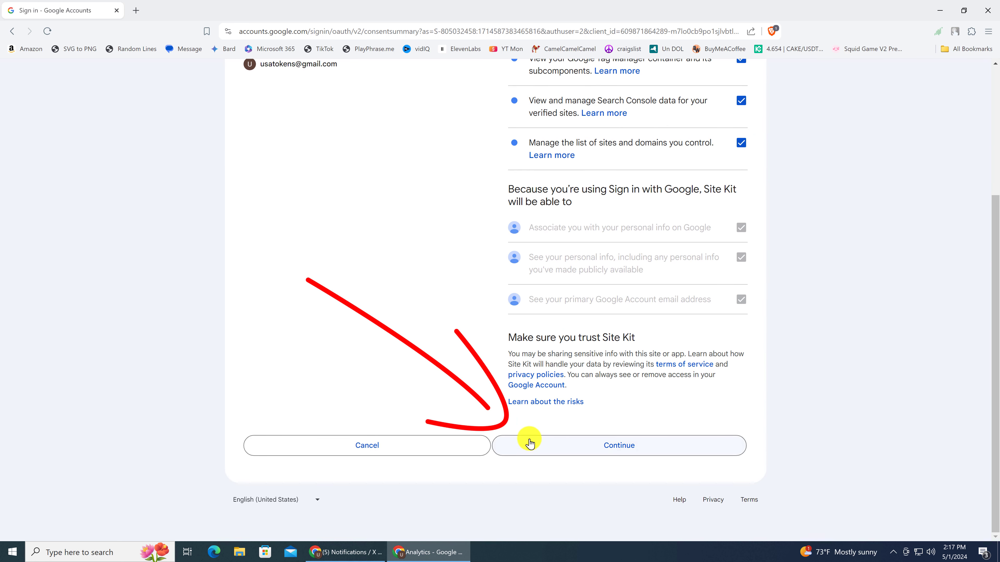
click(565, 449)
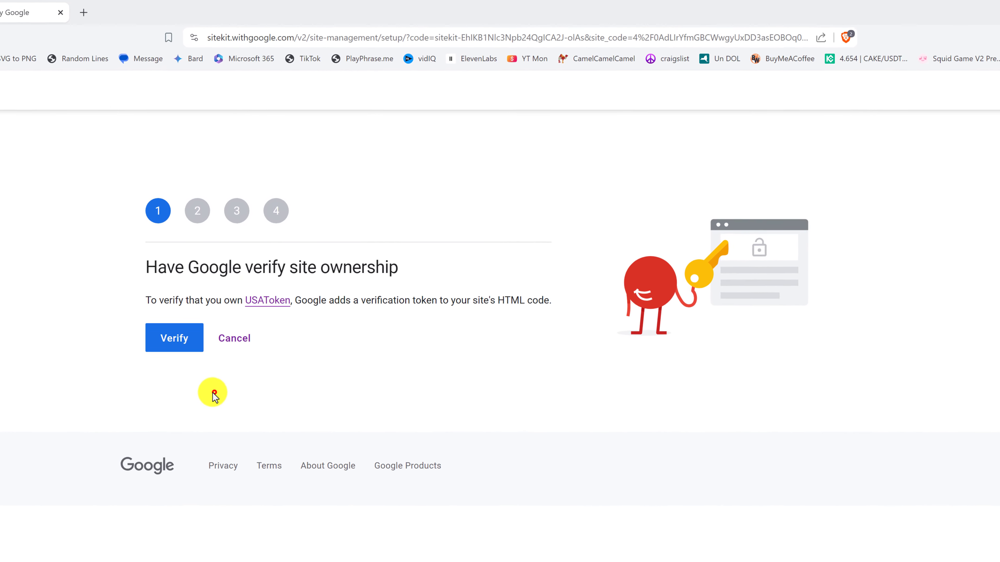
- Have Google verify ownership of the USAToken site and allow it to access Google Account data for dashboard metrics
click(200, 306)
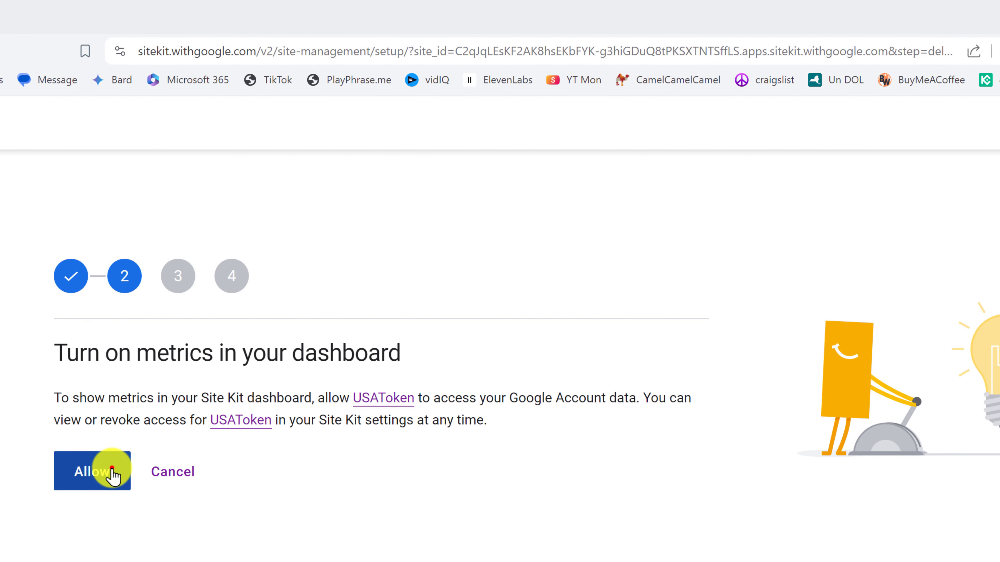
click(113, 472)
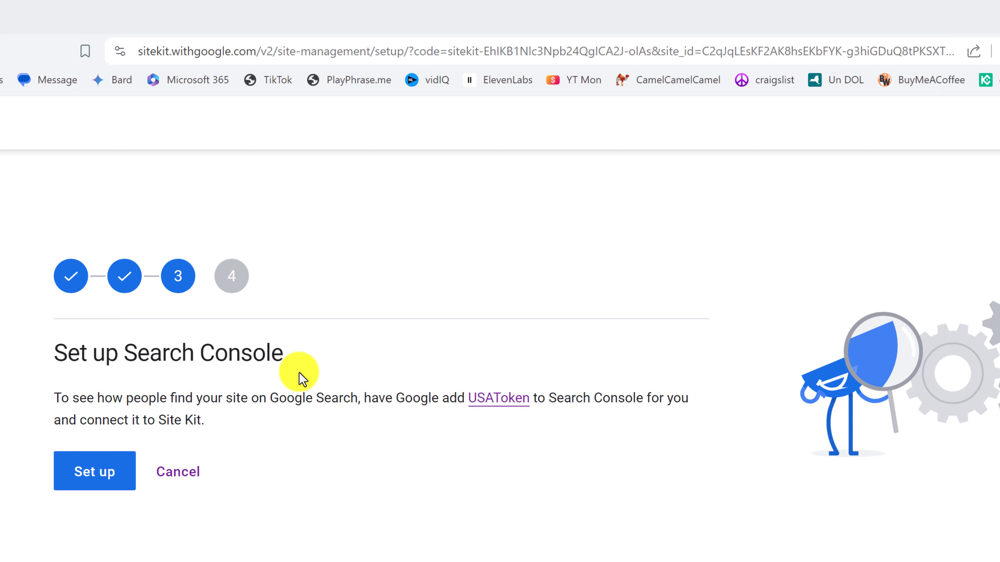
- Set up Search Console for USAToken and complete the Analytics connection with USA Account, USA Property and the USA Token web data stream
click(89, 474)
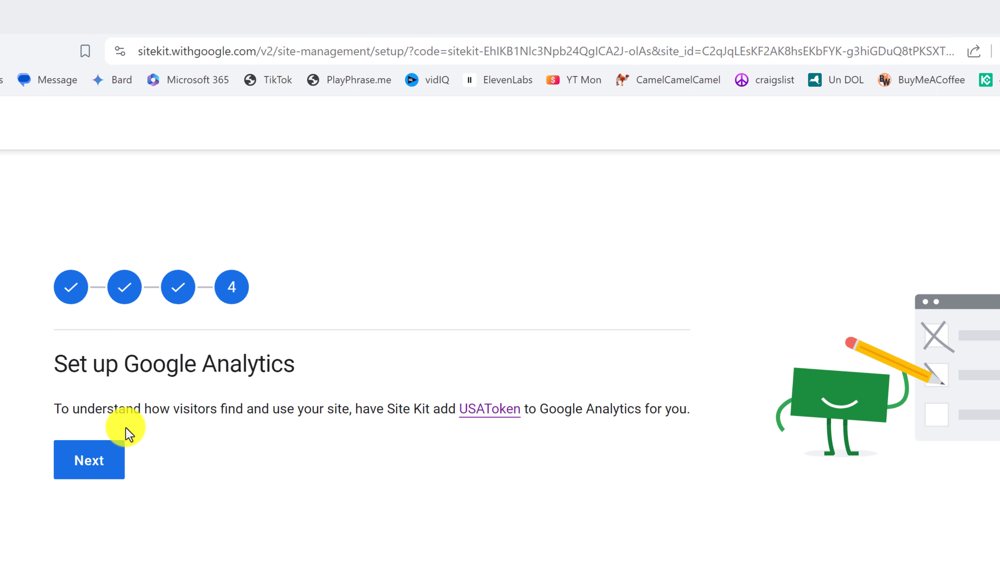
click(226, 536)
click(101, 457)
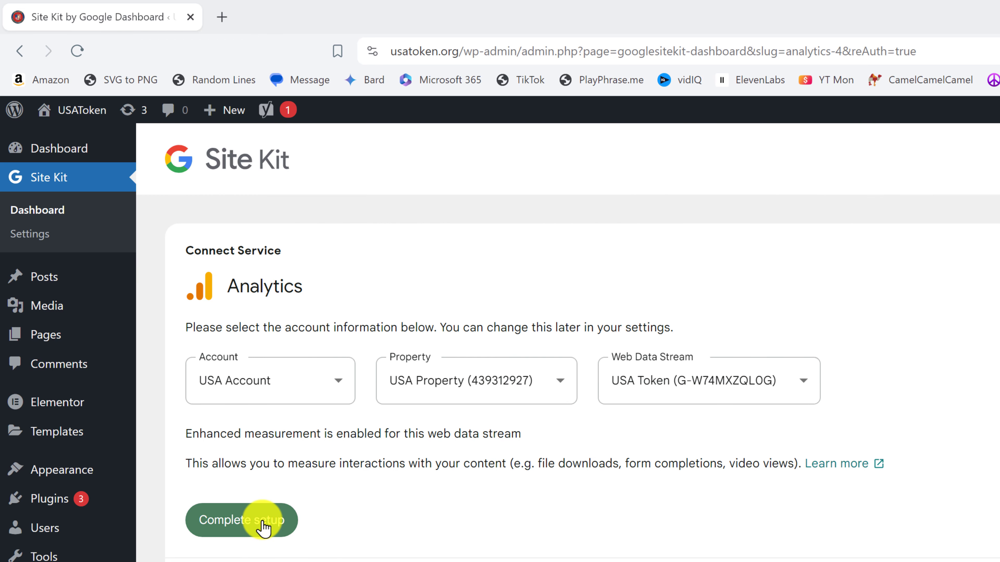
click(263, 524)
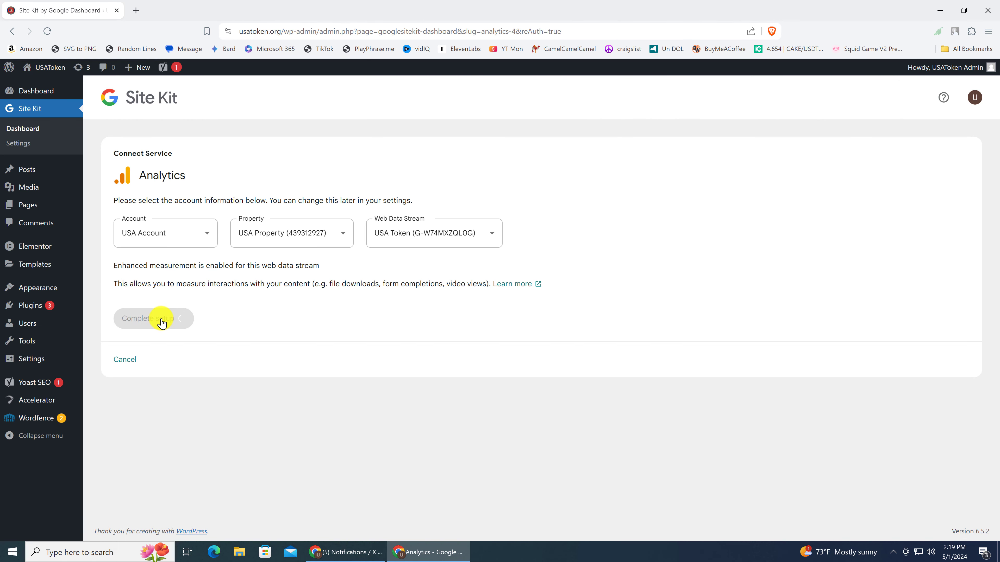